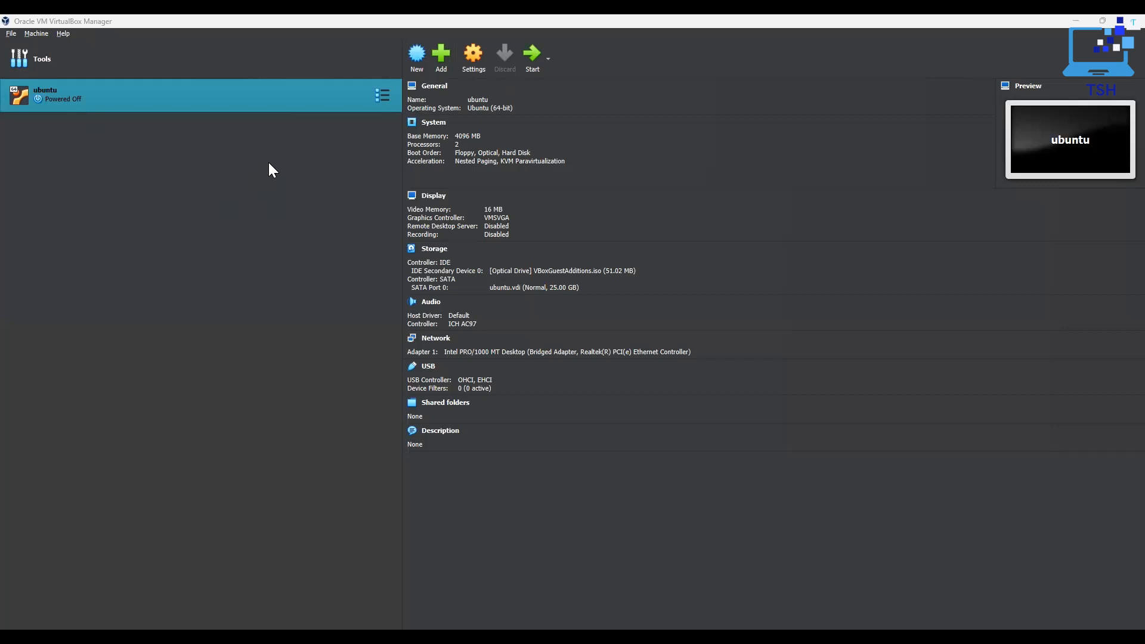
Step: Begin a new virtual machine named "ubuntu 22.04" in the default folder, without an ISO image, and proceed to its hardware settings
left_click(416, 54)
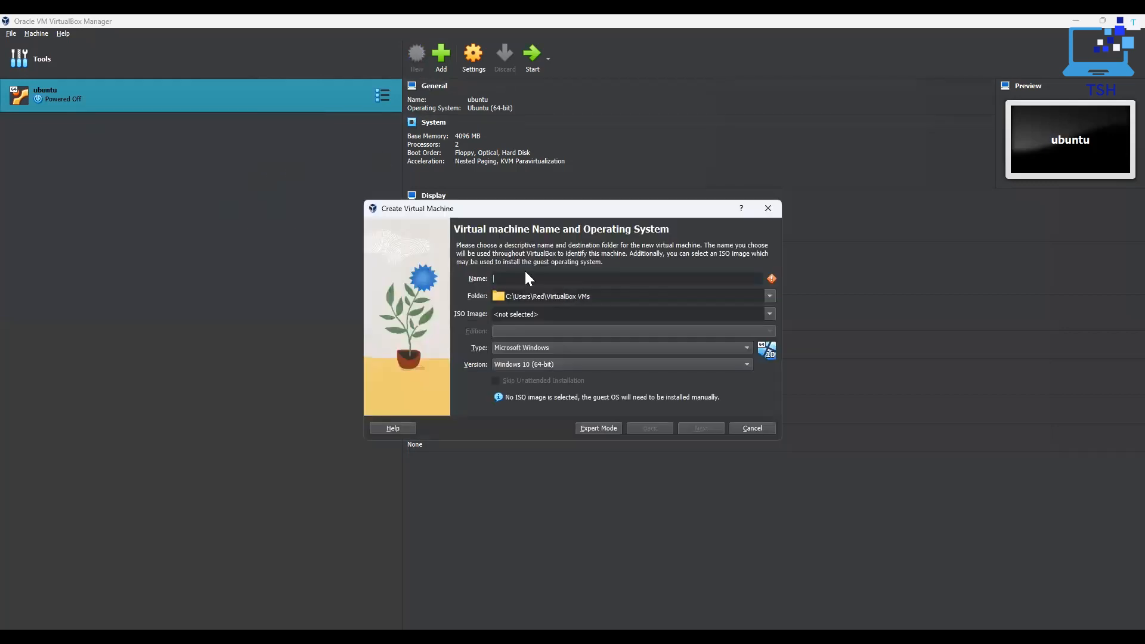
type("ubuntu 22.04")
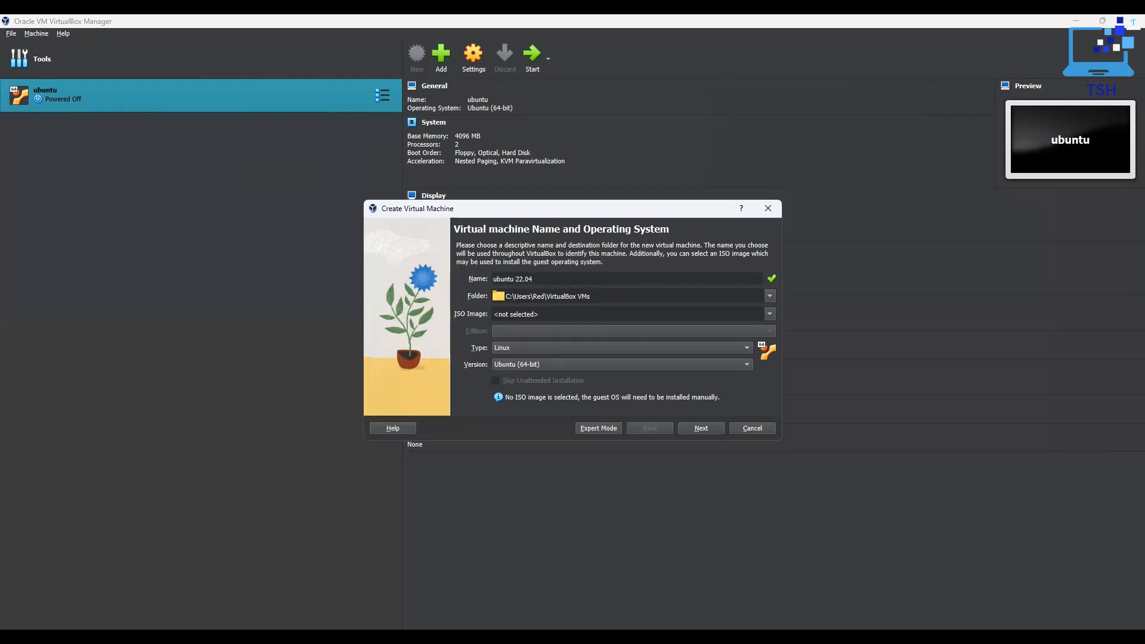
left_click(641, 298)
left_click(711, 427)
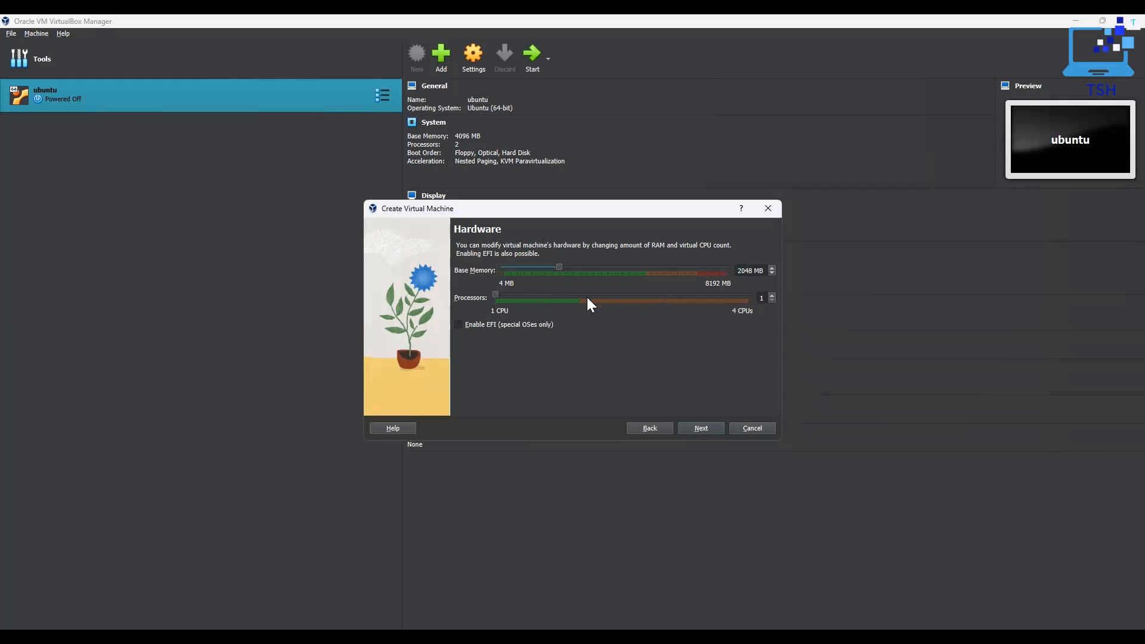
Step: Give the machine 2 processors and 4096 MB of base memory, accept a new 25 GB virtual hard disk, and finish creating it
left_click(773, 296)
left_click_drag(565, 265, 620, 265)
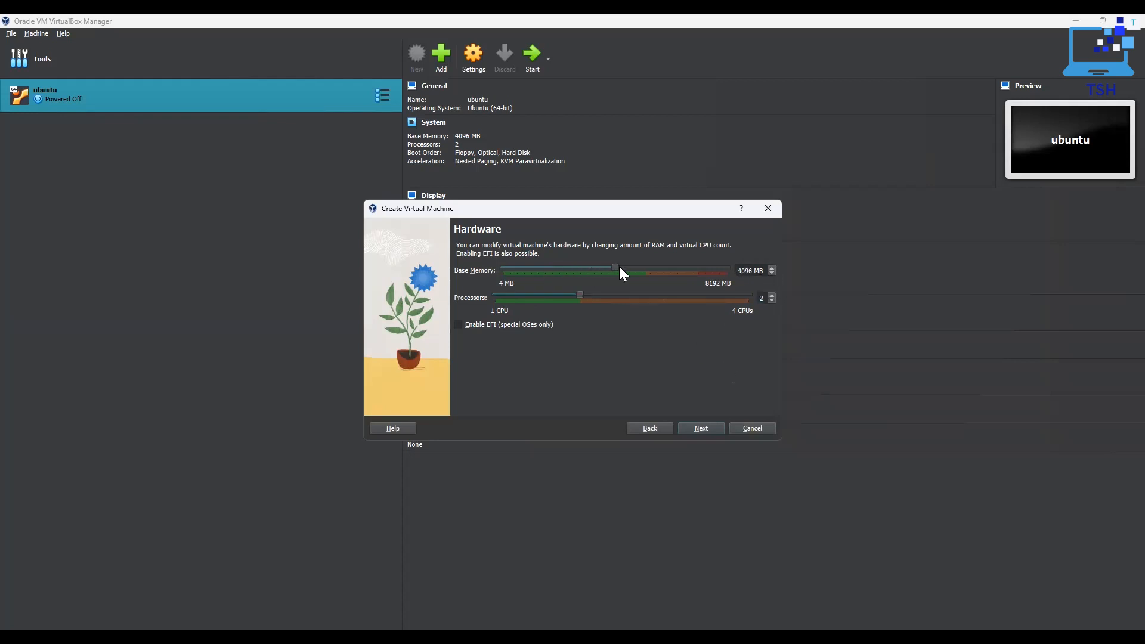
left_click(702, 430)
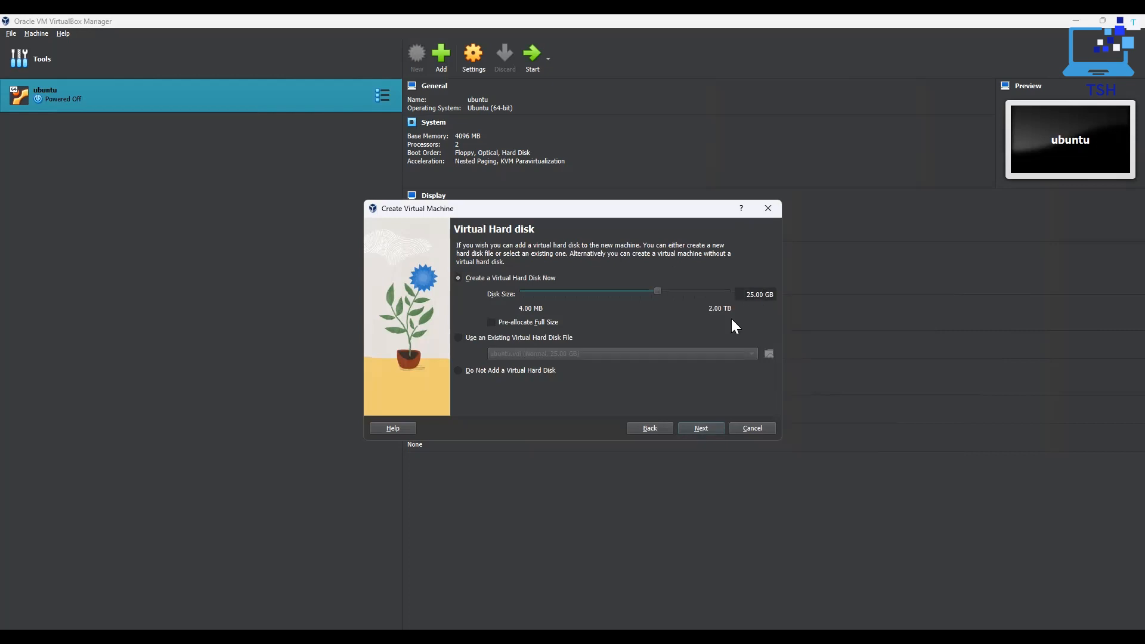
left_click(704, 427)
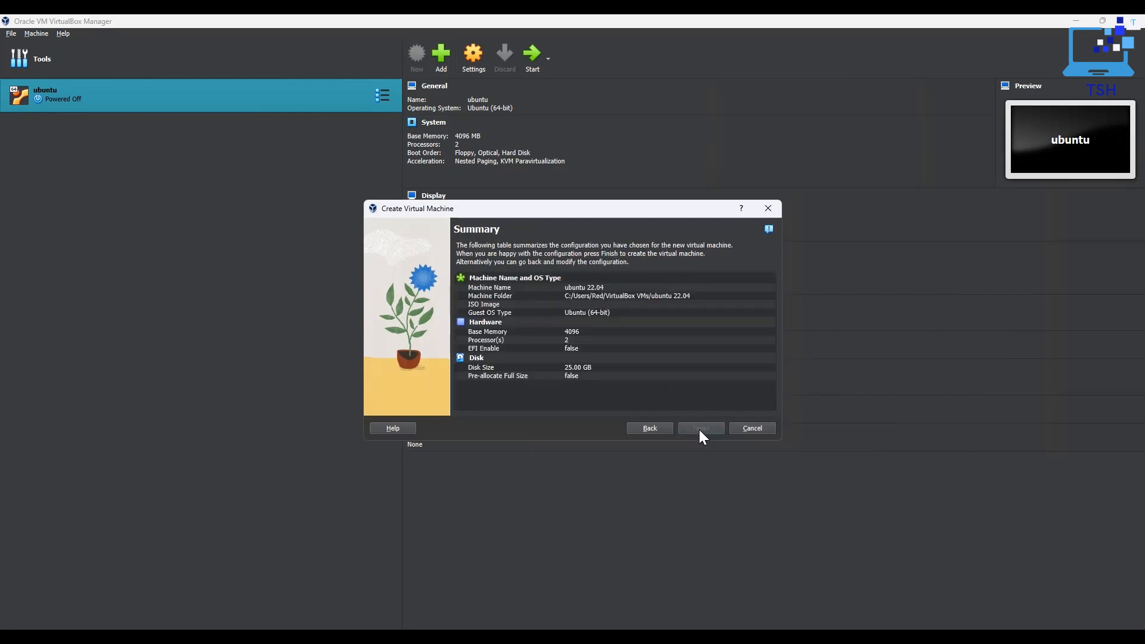
left_click(700, 430)
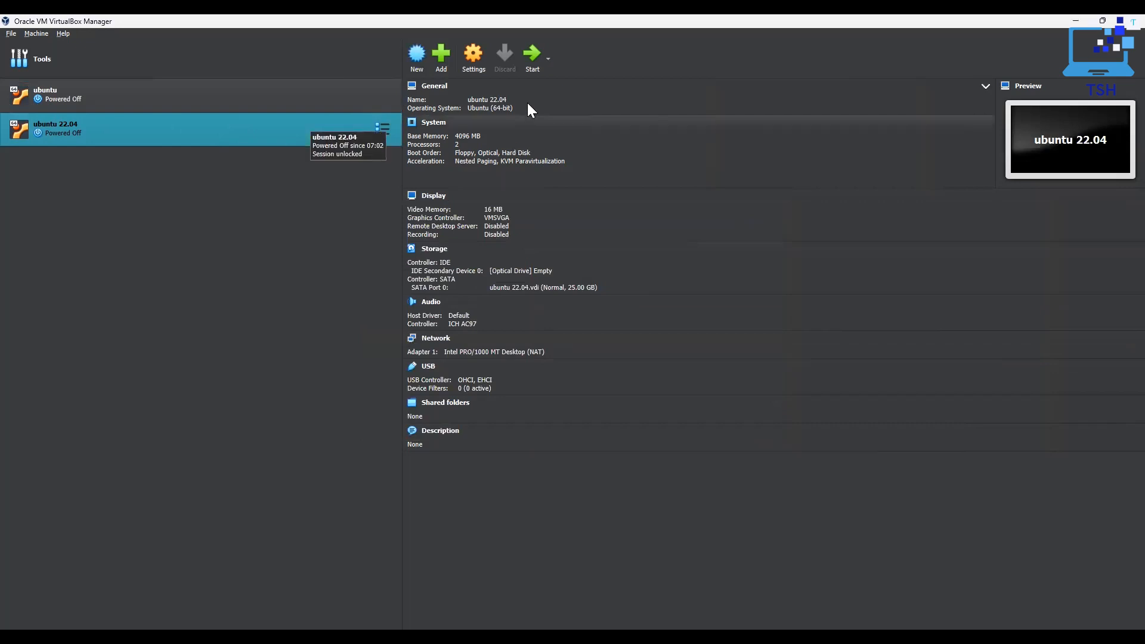
Step: Start the ubuntu 22.04 machine, mount ubuntu-22.04.2-desktop-amd64.iso from the Desktop as its DVD, and retry the boot
left_click(530, 65)
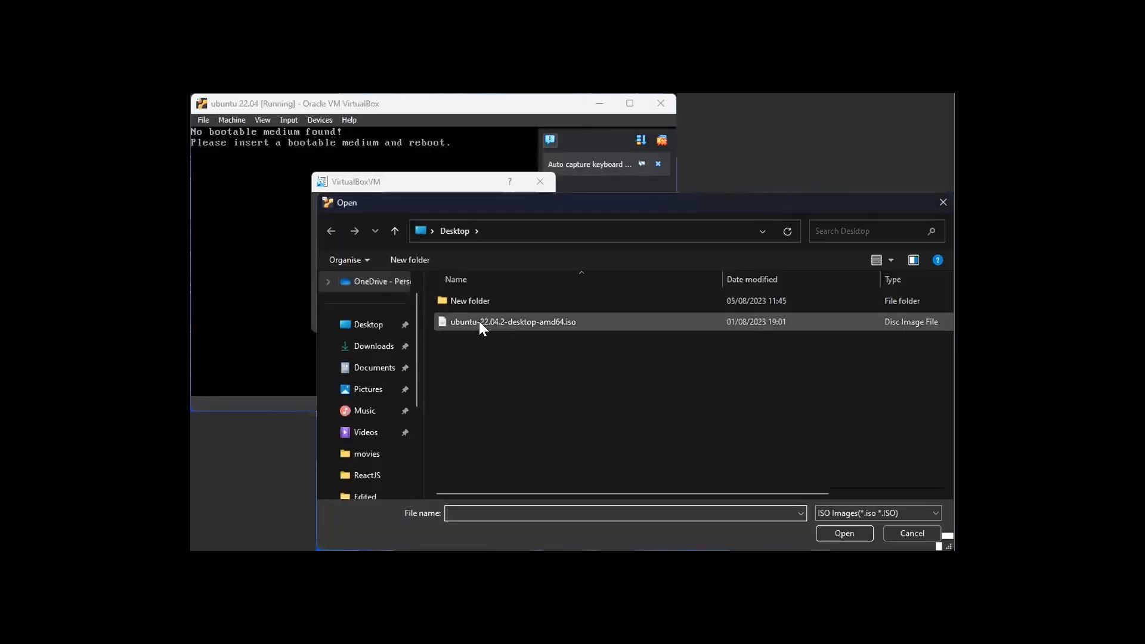
left_click(481, 321)
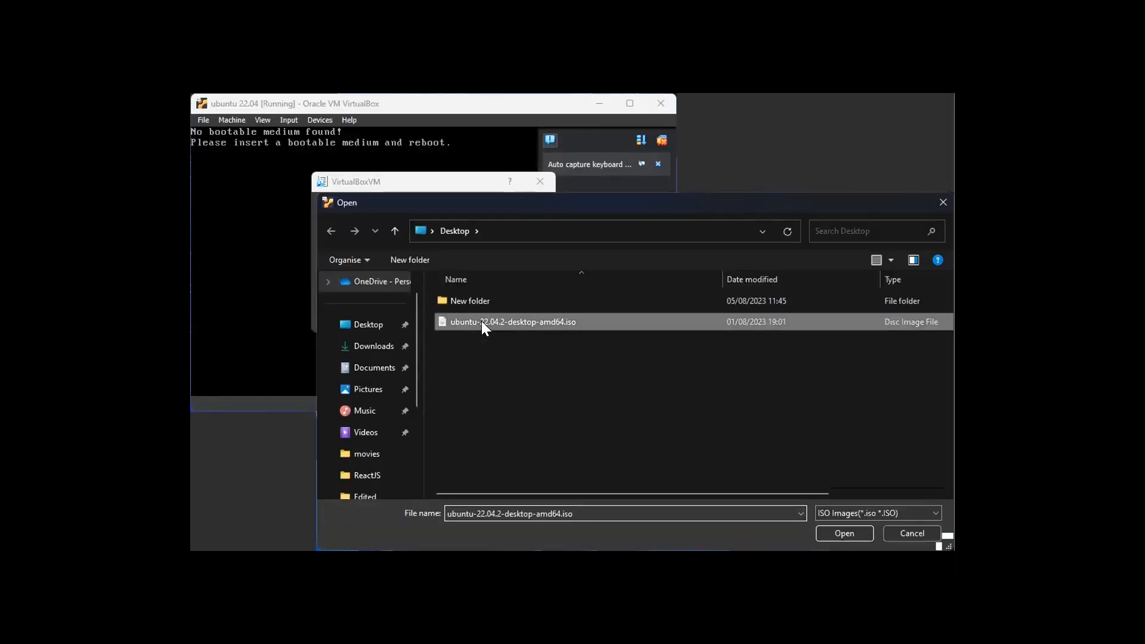
double_click(482, 321)
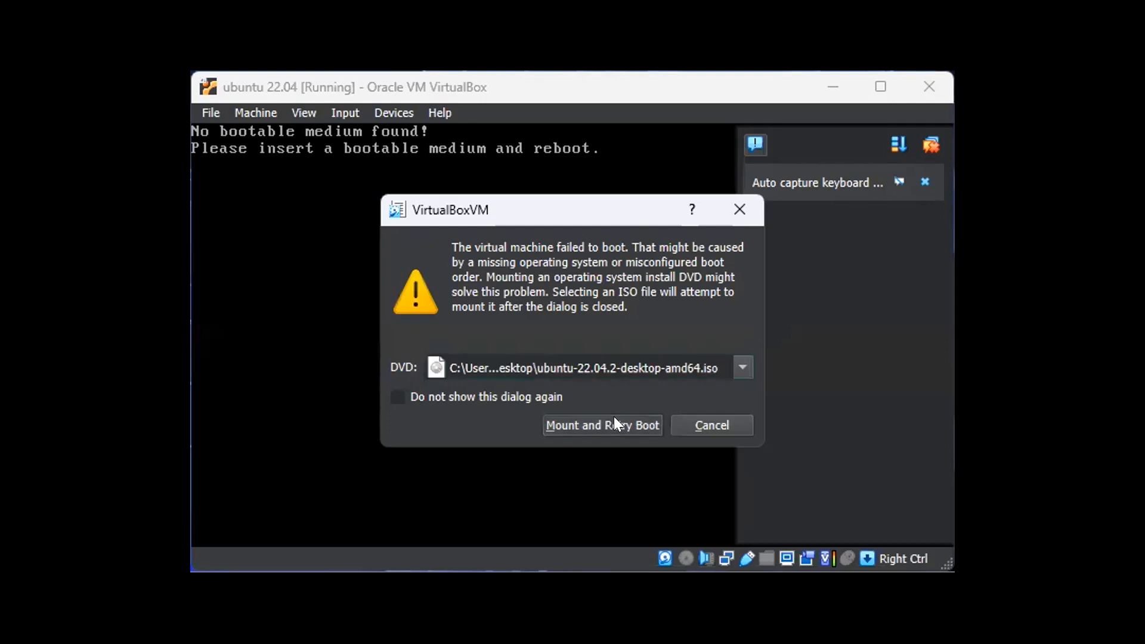
left_click(615, 425)
left_click(853, 130)
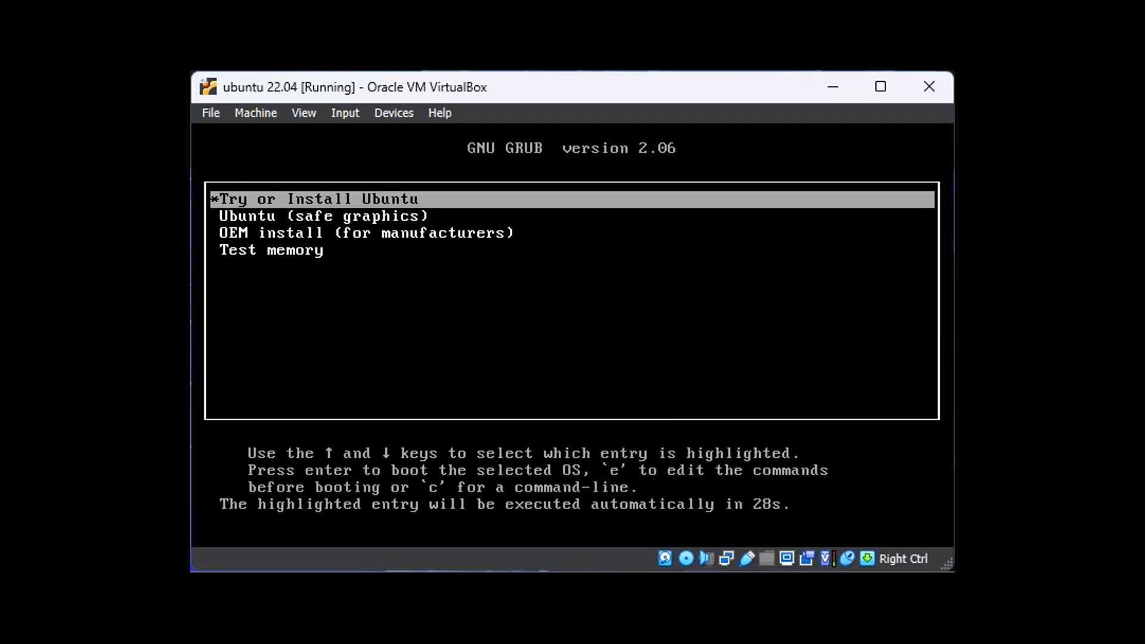
Step: Boot the "Try or Install Ubuntu" entry and proceed with a normal installation, with updates and third-party software, that erases the disk
key("Return")
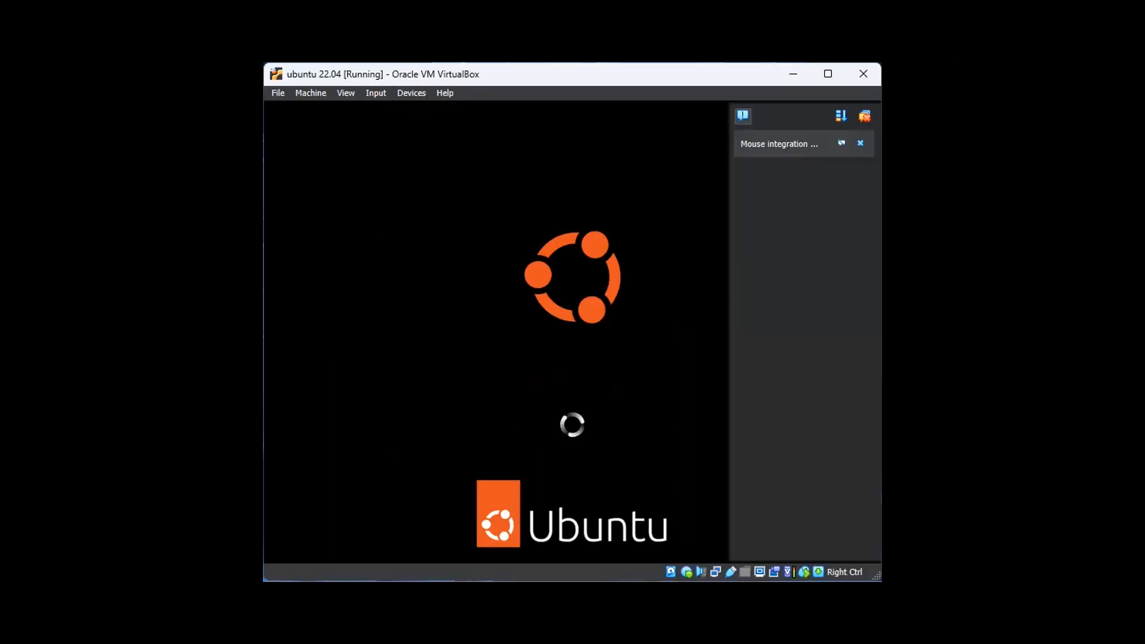
left_click(859, 117)
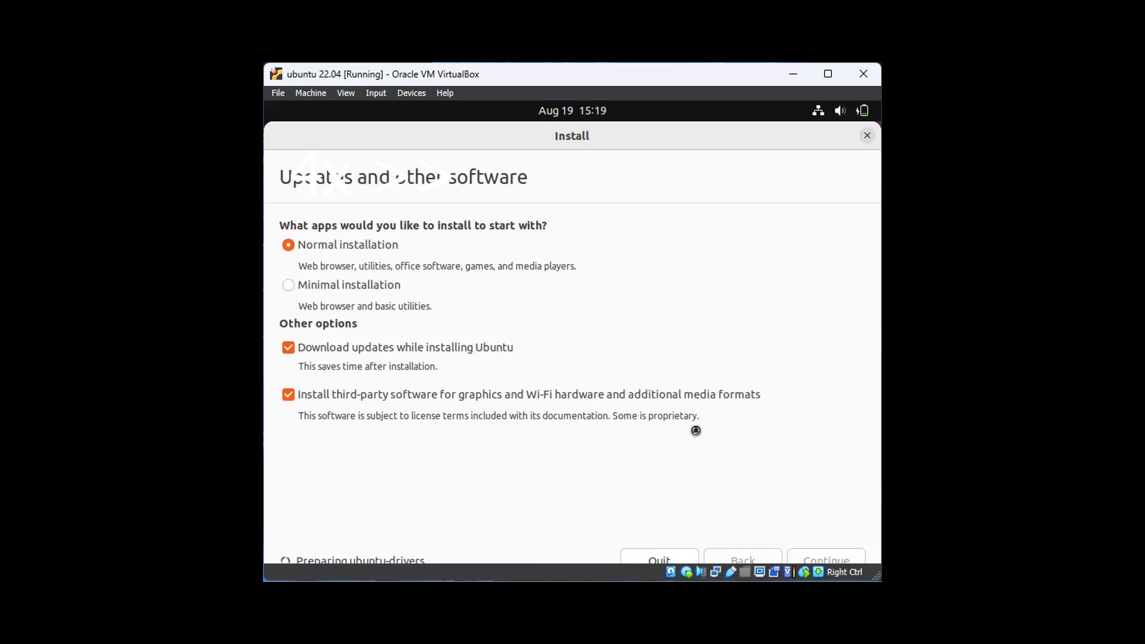
left_click(821, 558)
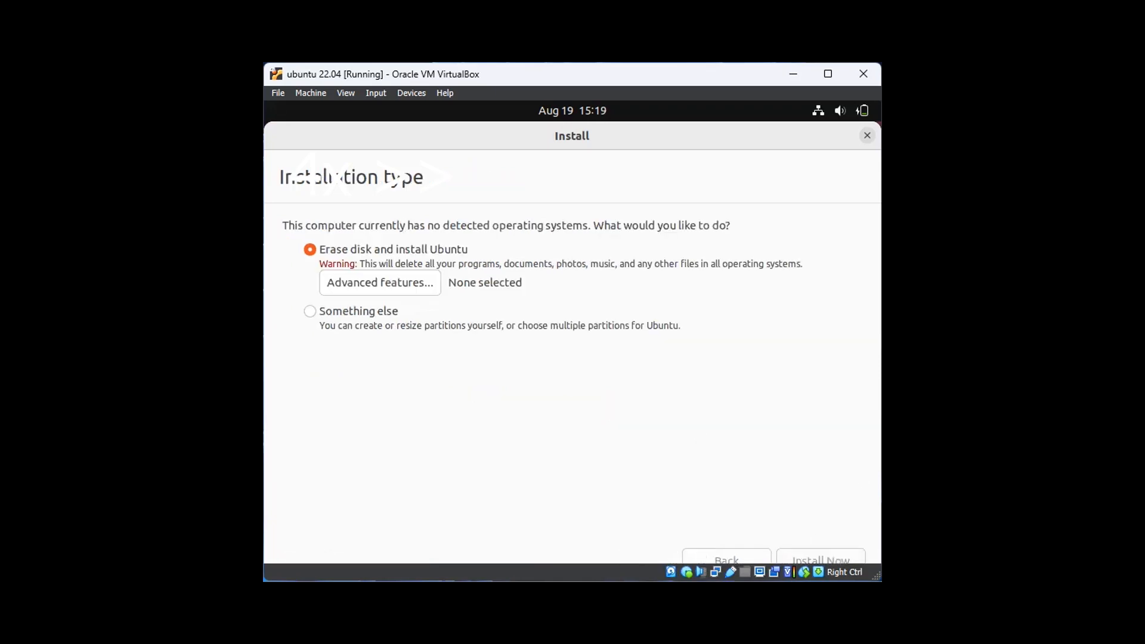
left_click(793, 470)
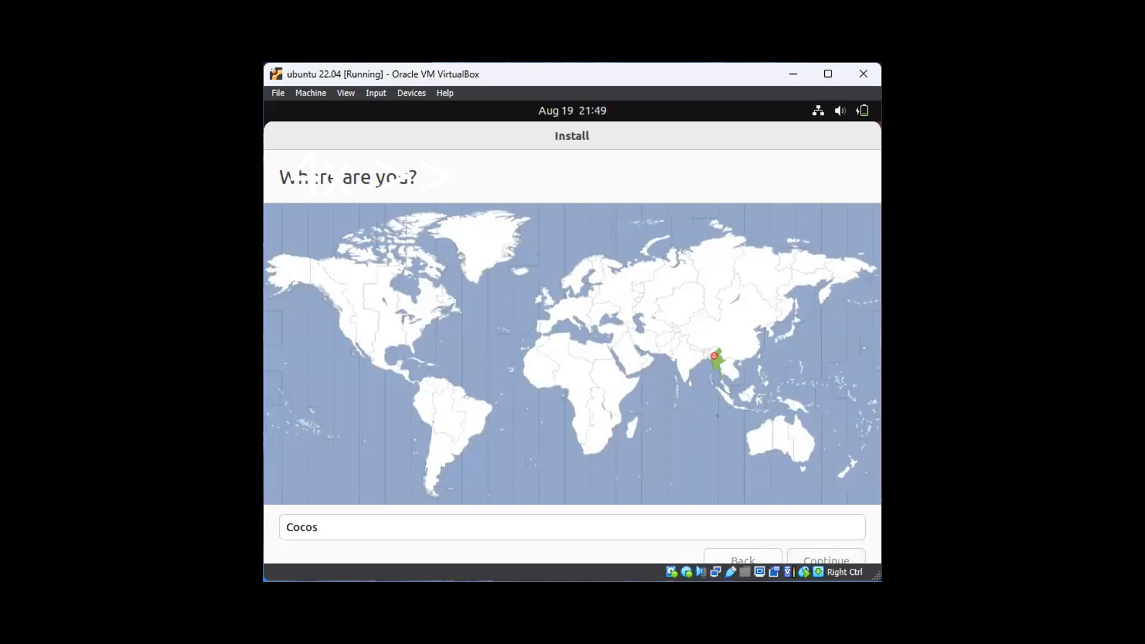
Step: Set up the Ubuntu account with the name tsh-tech-tips, enter and confirm the account password, and continue the installation
type("tsh-tech-tips")
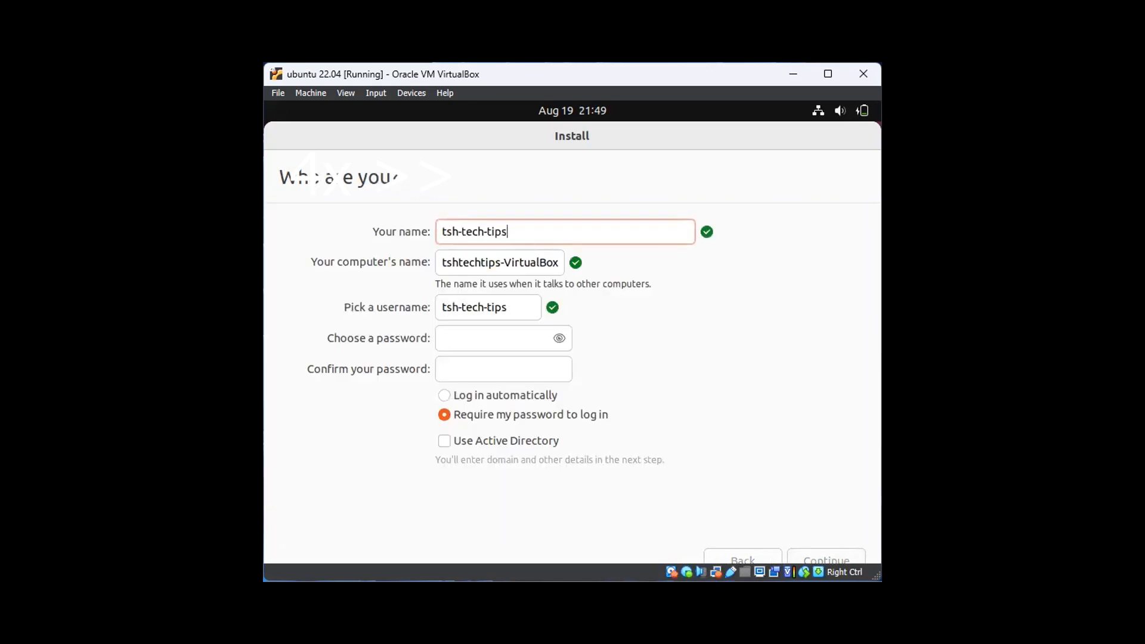
left_click(498, 340)
type("•••")
left_click(498, 367)
type("•••")
left_click(826, 558)
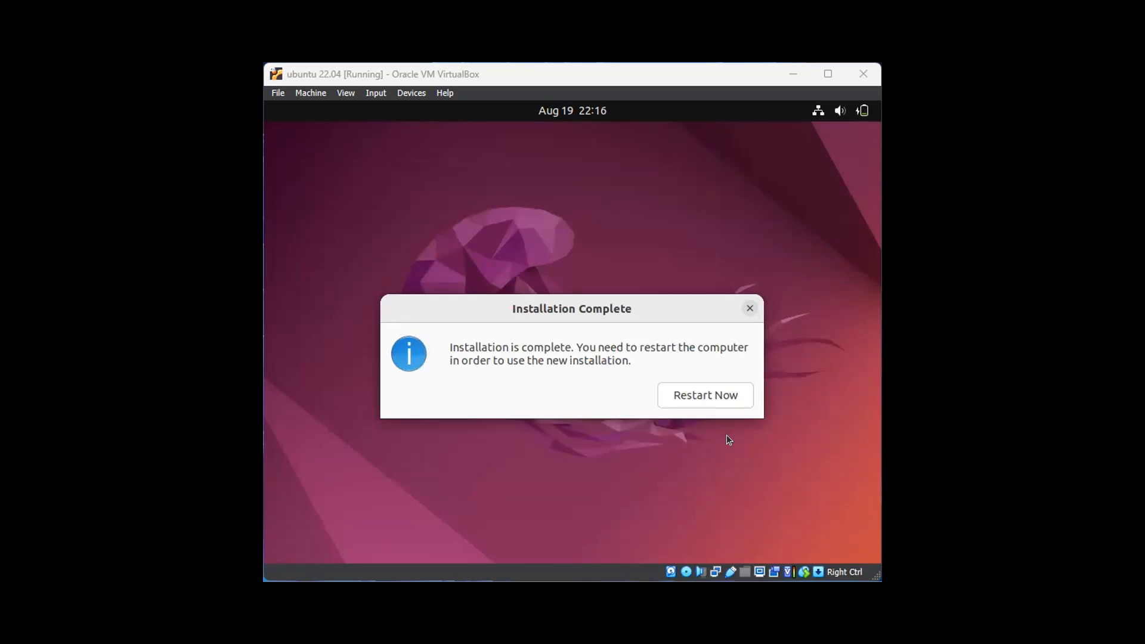
Step: Restart the virtual machine to finish the installation, continuing past the request to remove the installation medium
left_click(686, 389)
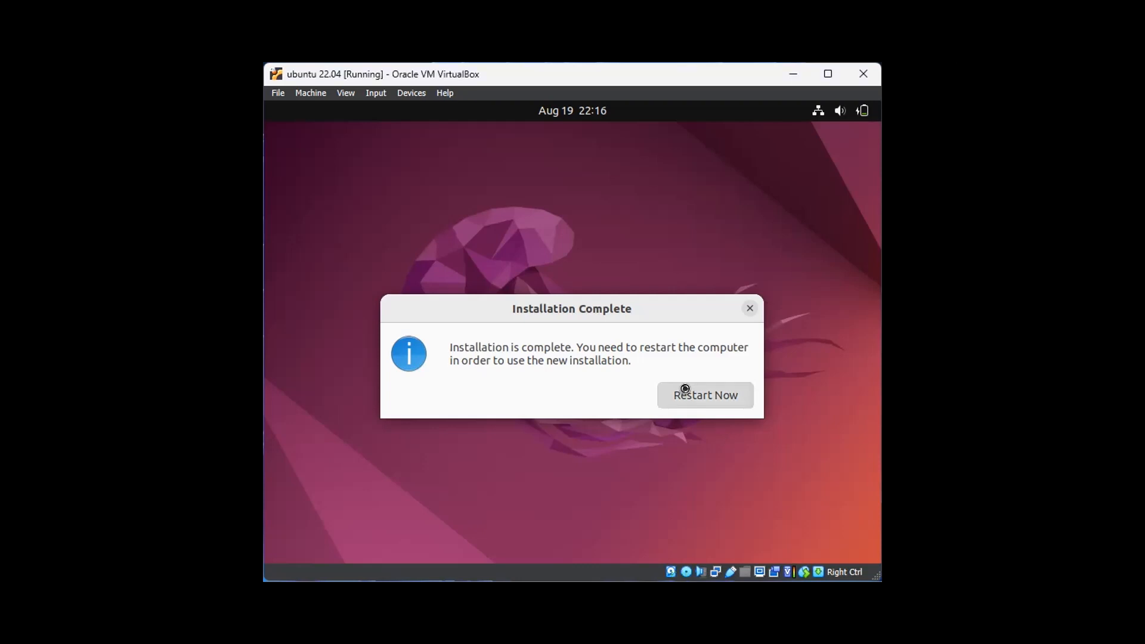
left_click(685, 389)
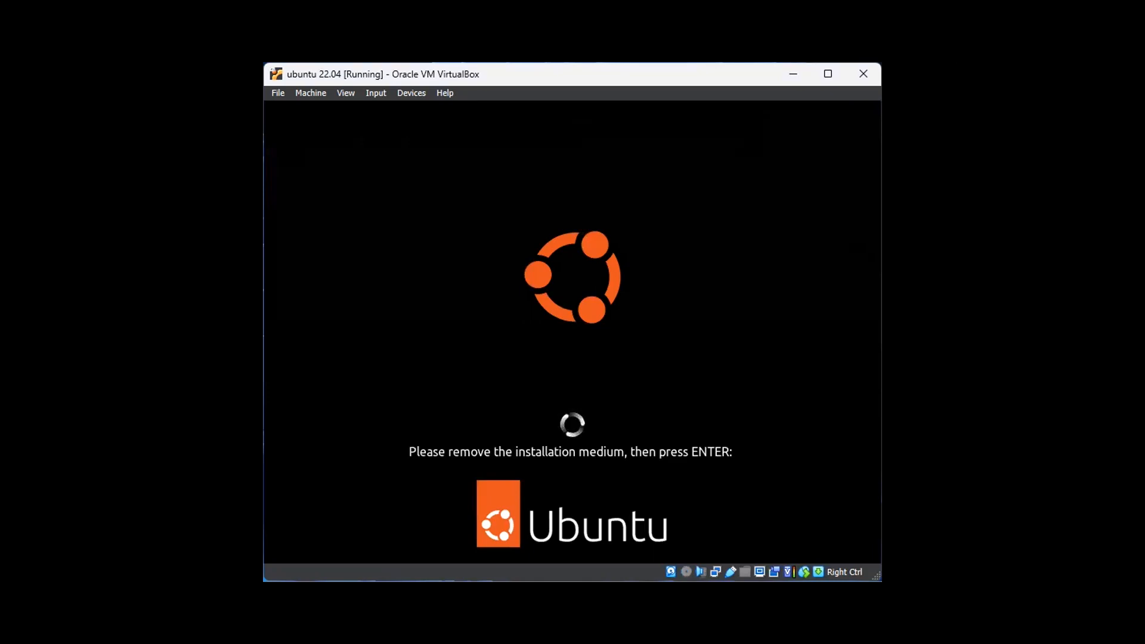
key("Return")
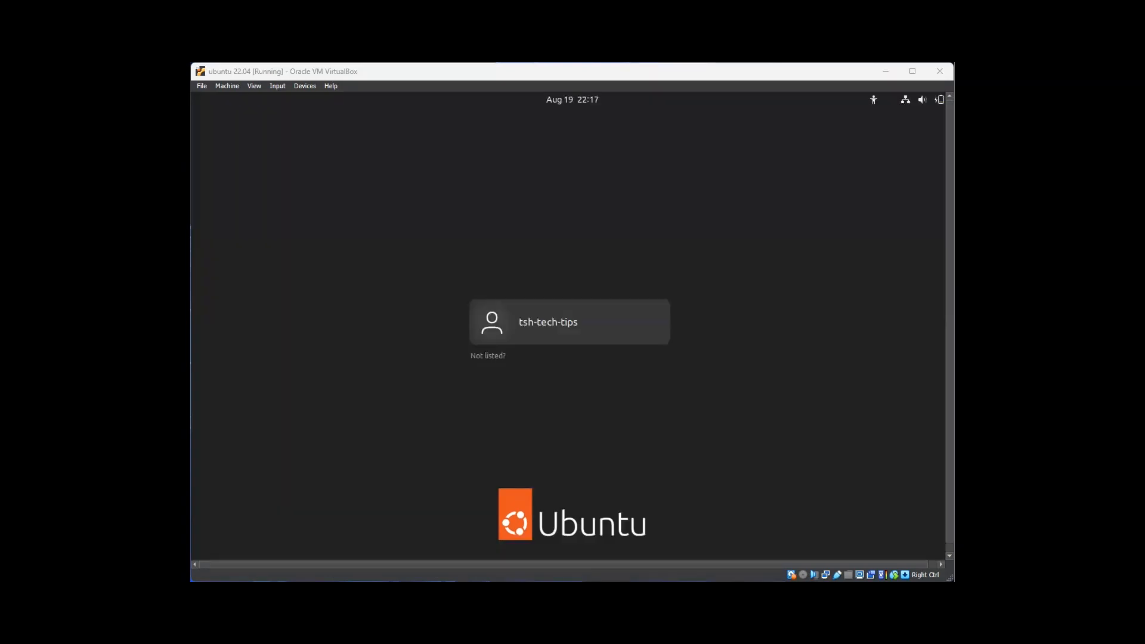
Step: Log in to the tsh-tech-tips account on the new Ubuntu system by entering the account password
left_click(514, 324)
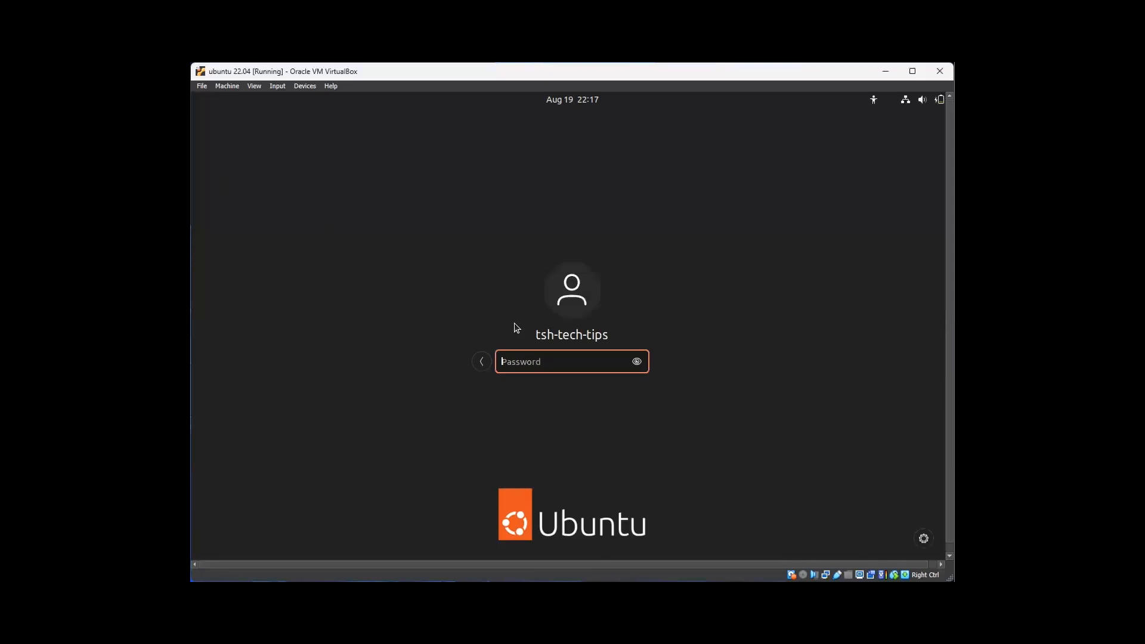
type("***")
key("Return")
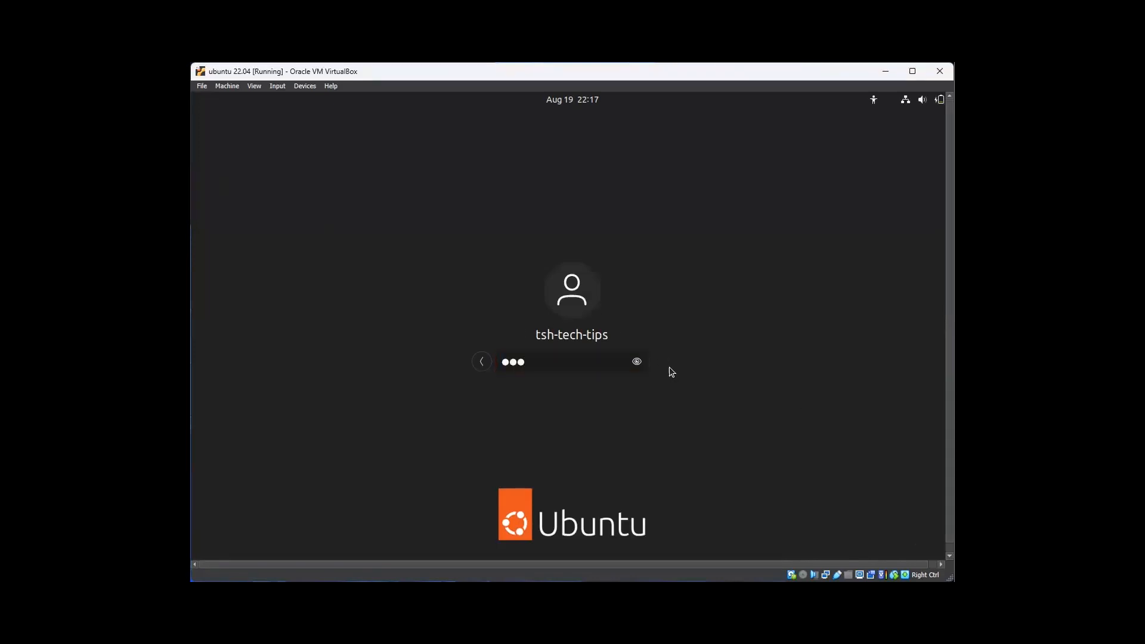